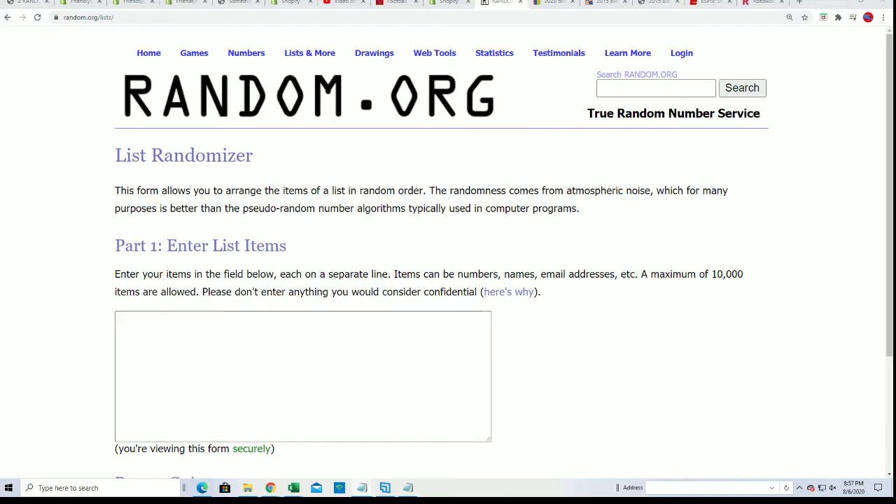
# Step: In Notepad, copy Arizona Diamondbacks from the team list and paste it below Washington Nationals, separated by a blank gap
pyautogui.hotkey('alt', 'Tab')
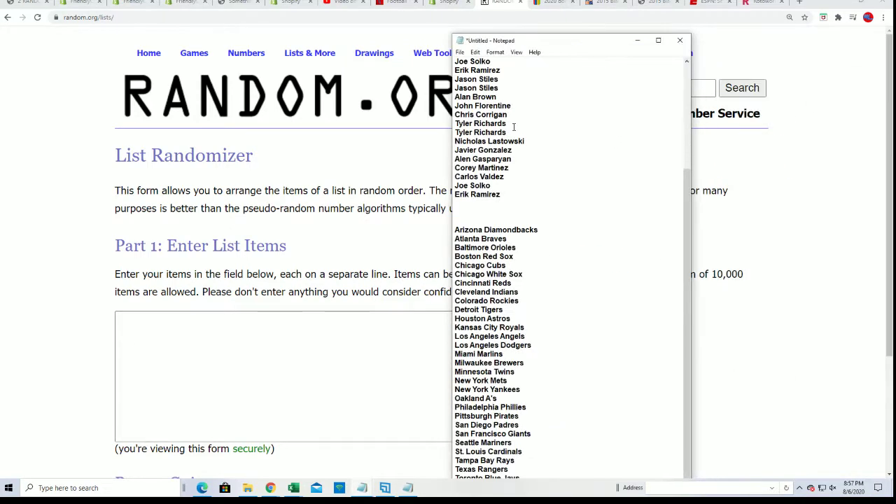
pyautogui.scroll(5, 544, 265)
pyautogui.scroll(-5, 541, 291)
pyautogui.moveTo(535, 231); pyautogui.dragTo(450, 231)
pyautogui.rightClick(475, 233)
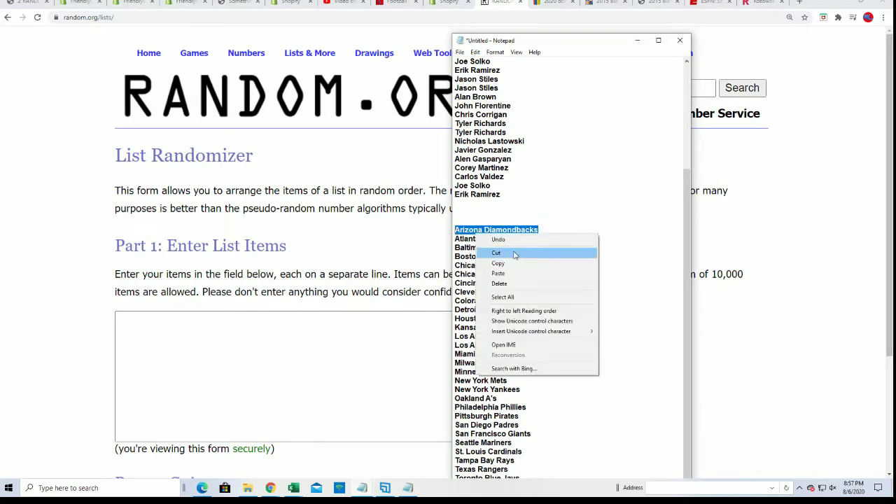
pyautogui.click(506, 265)
pyautogui.moveTo(552, 34); pyautogui.dragTo(552, 0)
pyautogui.scroll(-1, 562, 465)
pyautogui.click(535, 466)
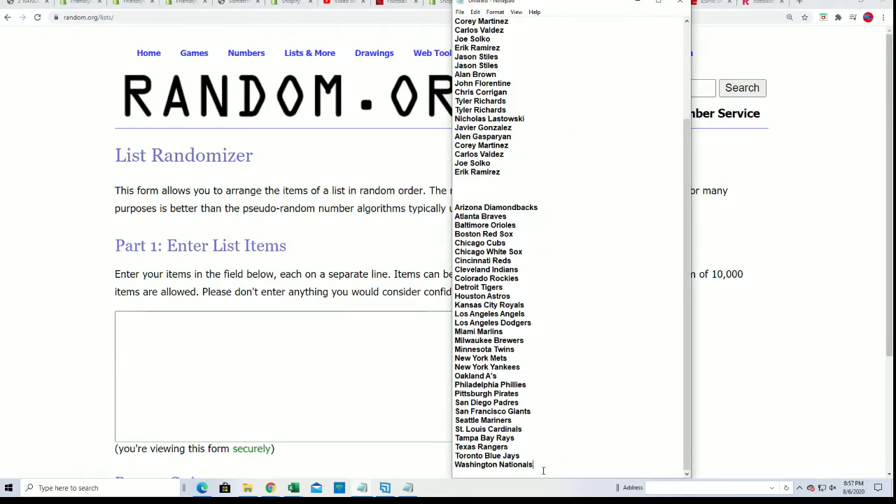
pyautogui.press('Return')
pyautogui.press('Return')
pyautogui.hotkey('ctrl', 'v')
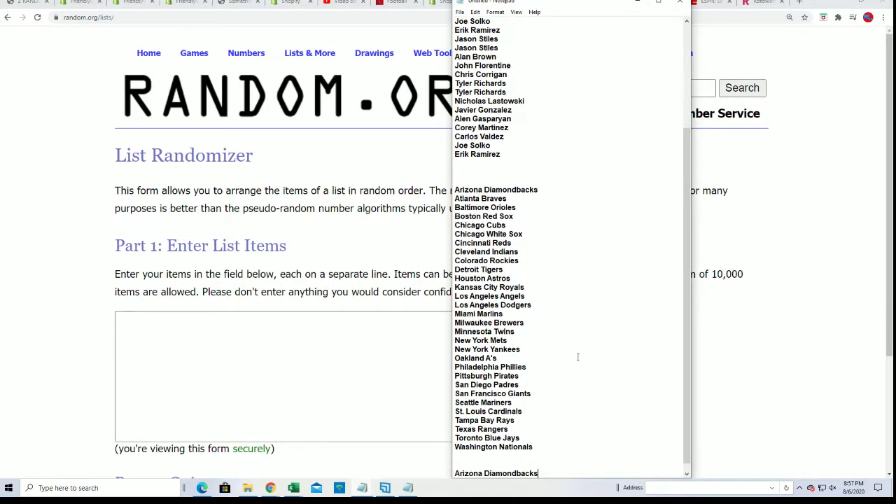
# Step: Delete the original Arizona Diamondbacks entry above Atlanta Braves, including its empty line
pyautogui.moveTo(455, 190); pyautogui.dragTo(546, 192)
pyautogui.press('BackSpace')
pyautogui.press('BackSpace')
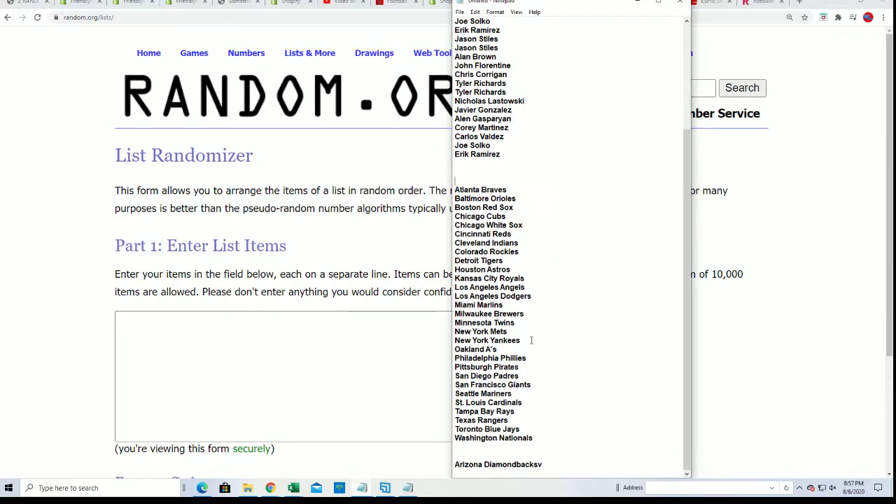
# Step: Copy Miami Marlins from the team list and paste it on a new line under the separated Arizona Diamondbacks entry
pyautogui.moveTo(503, 304)
pyautogui.mouseDown()
pyautogui.moveTo(455, 305)
pyautogui.moveTo(456, 296)
pyautogui.mouseUp()
pyautogui.click(475, 305)
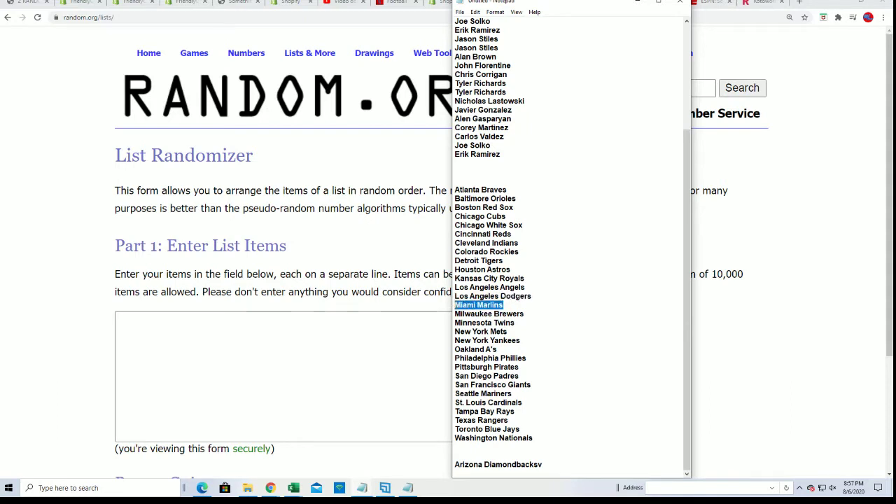
pyautogui.rightClick(462, 305)
pyautogui.click(490, 334)
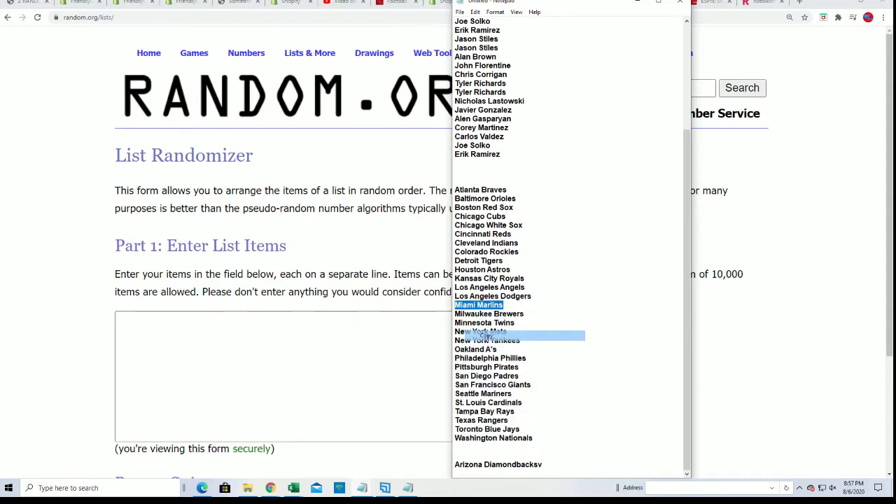
pyautogui.click(544, 464)
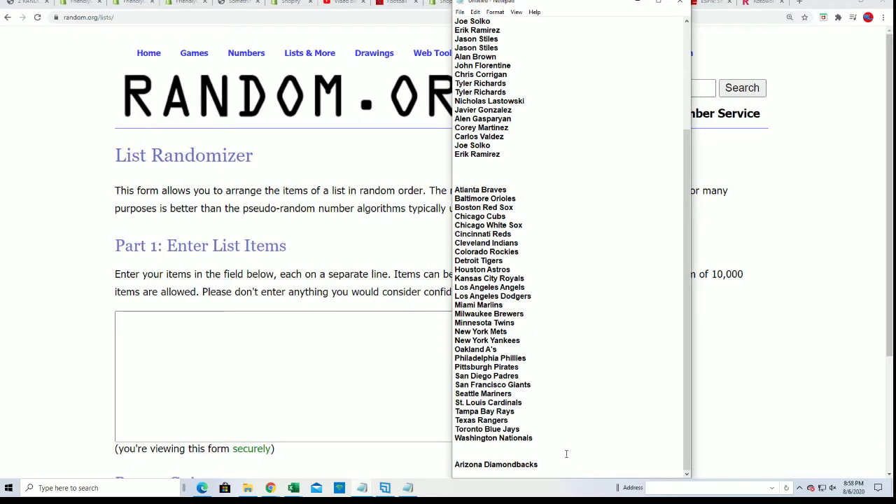
pyautogui.hotkey('ctrl', 'v')
# Step: Copy the full list of owner names from Notepad and paste it into the List Randomizer's items field in the browser
pyautogui.scroll(2, 513, 176)
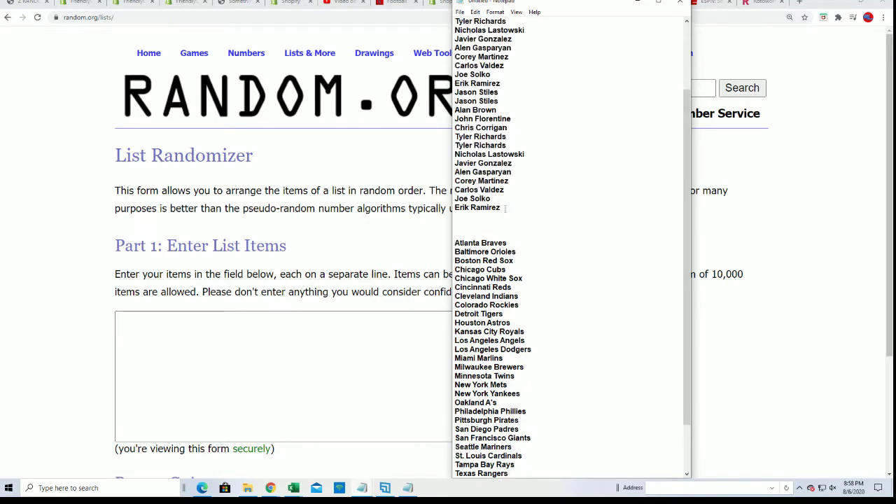
pyautogui.moveTo(502, 207); pyautogui.dragTo(455, 55)
pyautogui.rightClick(483, 70)
pyautogui.click(514, 98)
pyautogui.click(179, 325)
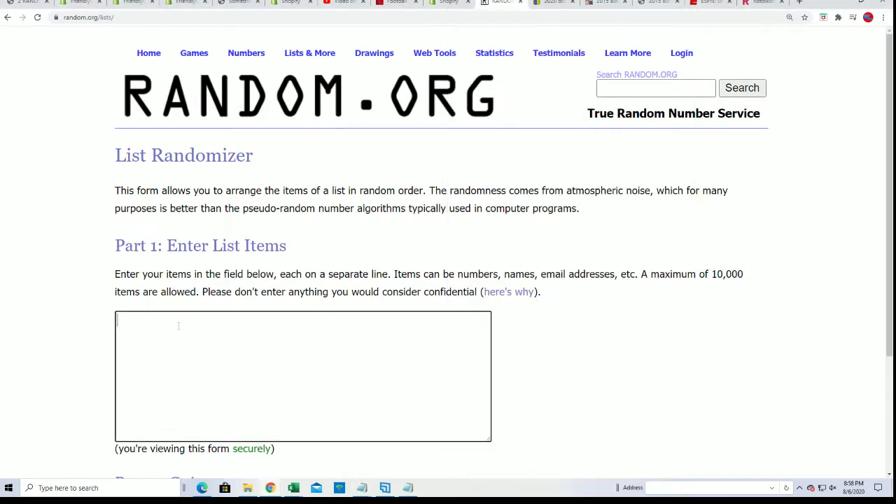
pyautogui.rightClick(178, 325)
pyautogui.click(217, 402)
# Step: Randomize the list of owner names seven times
pyautogui.scroll(-2, 564, 334)
pyautogui.click(156, 372)
pyautogui.click(136, 379)
pyautogui.click(137, 379)
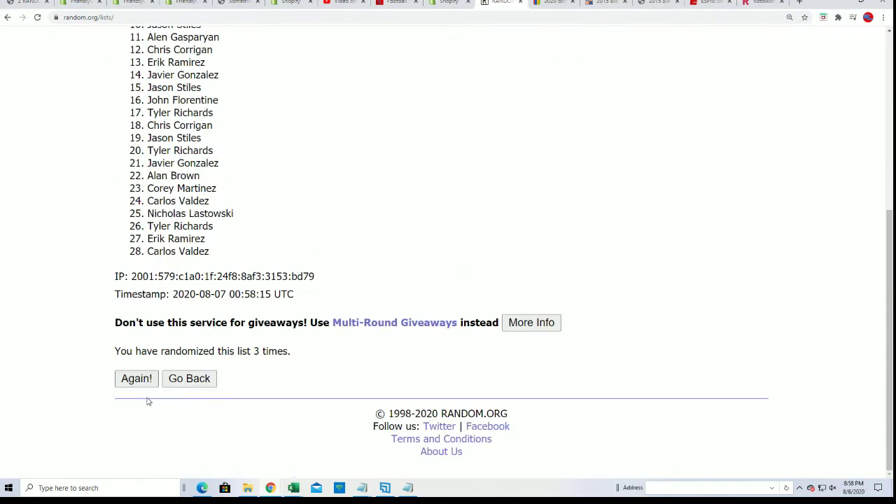
pyautogui.click(133, 378)
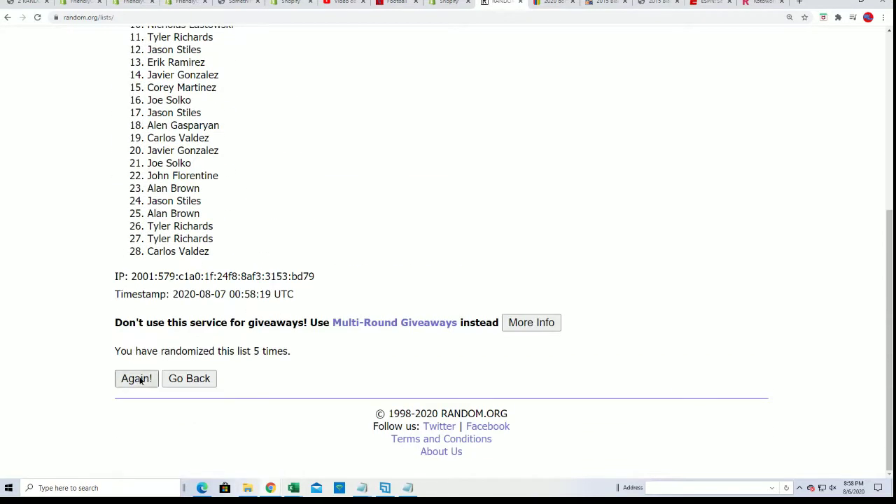
pyautogui.click(137, 378)
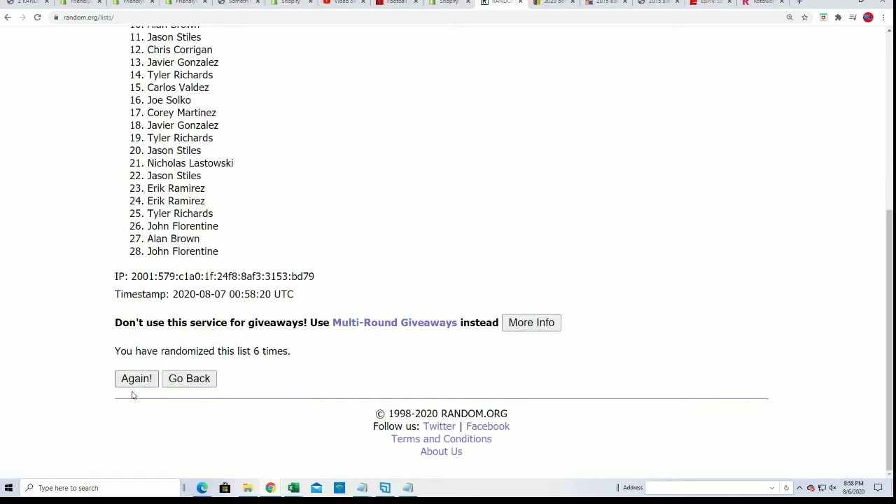
pyautogui.click(133, 382)
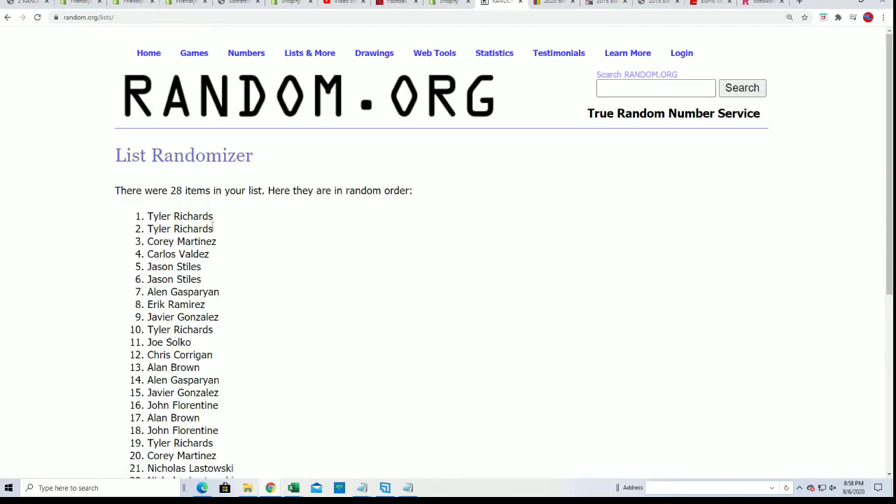
pyautogui.moveTo(227, 232); pyautogui.dragTo(144, 216)
pyautogui.rightClick(162, 217)
pyautogui.click(182, 229)
# Step: Copy all 28 owner names from the randomized results
pyautogui.scroll(-3, 250, 263)
pyautogui.scroll(3, 234, 336)
pyautogui.moveTo(226, 420); pyautogui.dragTo(152, 77)
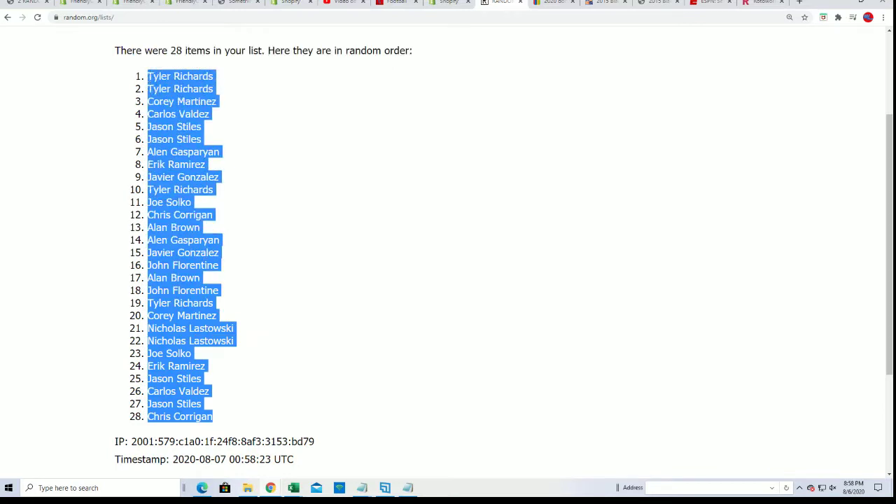
pyautogui.rightClick(149, 76)
pyautogui.click(182, 81)
# Step: Switch to Excel and paste the randomized owner names as unformatted text into the OWNERS column, starting at cell A2
pyautogui.hotkey('alt', 'Tab')
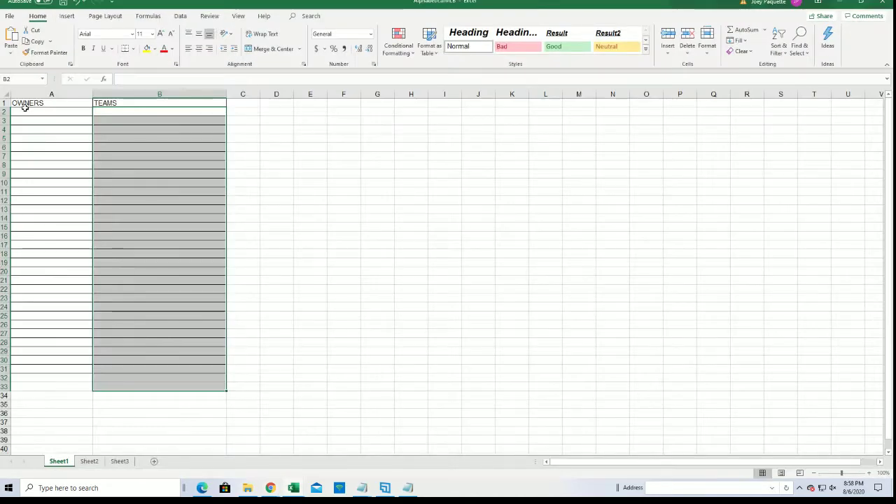
pyautogui.click(21, 111)
pyautogui.rightClick(21, 111)
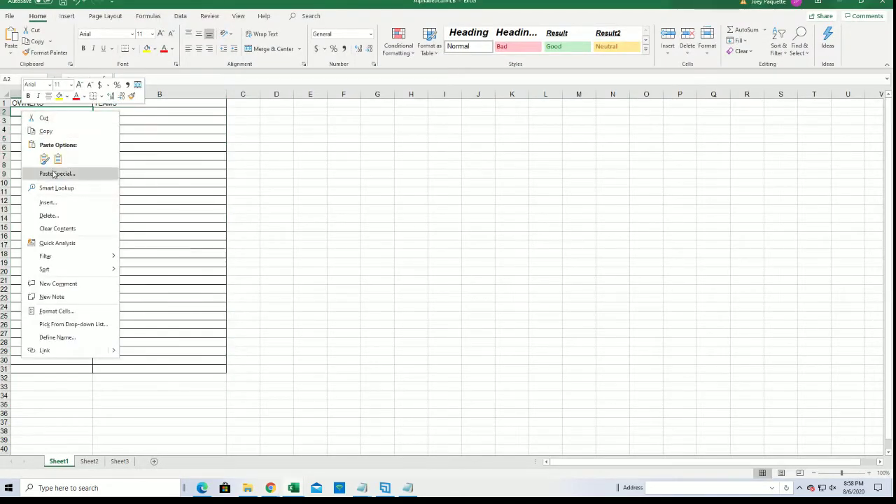
pyautogui.click(56, 173)
pyautogui.click(42, 113)
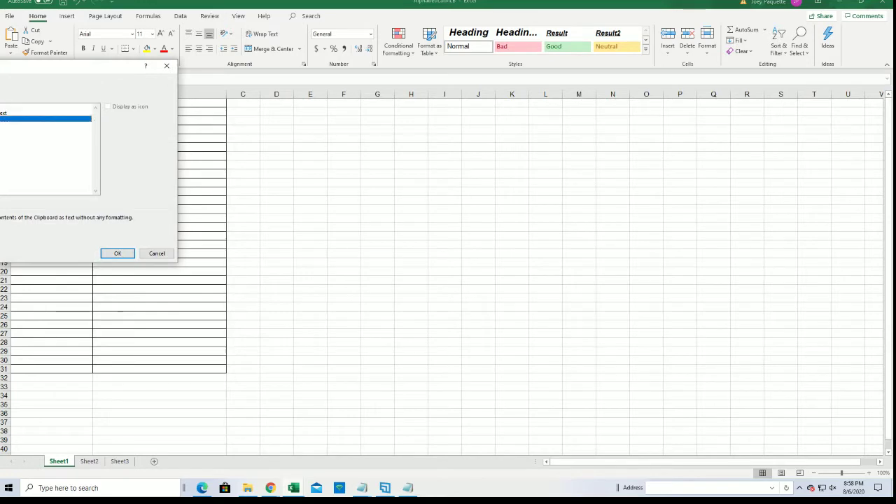
pyautogui.click(116, 253)
# Step: Copy the first two owner names in A2:A3 and paste them into A30:A31 at the end of the list
pyautogui.moveTo(41, 114); pyautogui.dragTo(44, 121)
pyautogui.rightClick(44, 123)
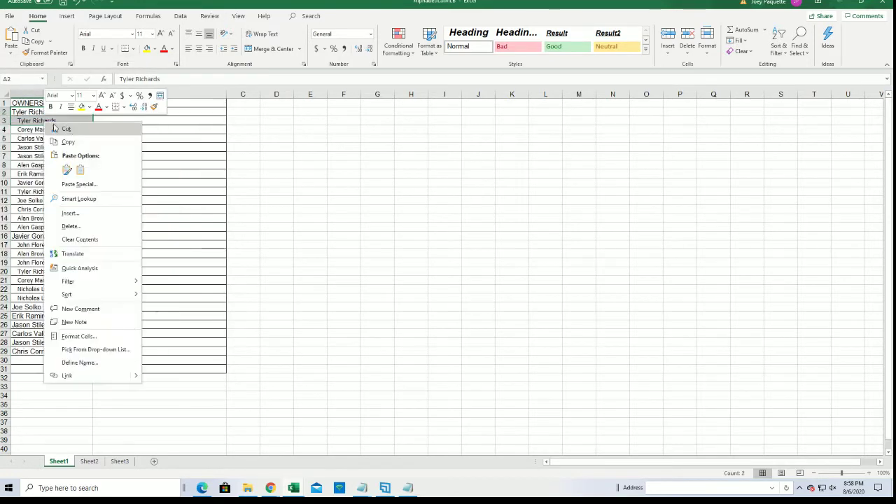
pyautogui.click(68, 142)
pyautogui.moveTo(35, 359); pyautogui.dragTo(35, 369)
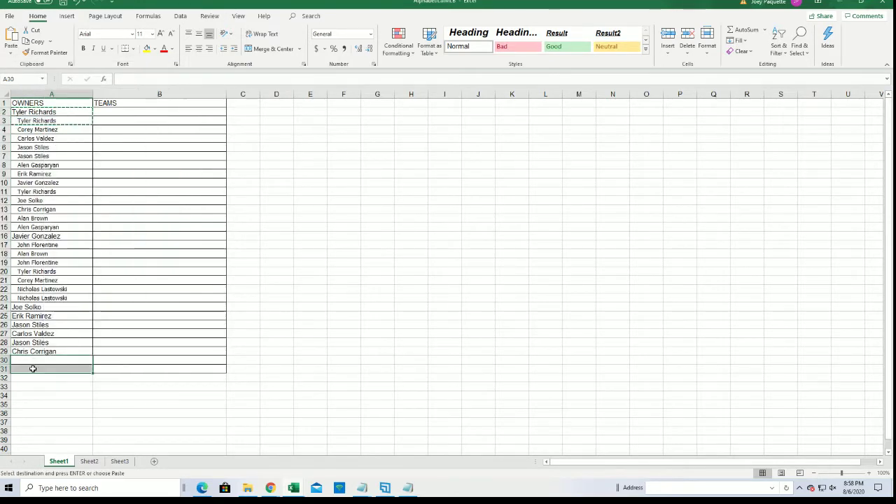
pyautogui.rightClick(87, 370)
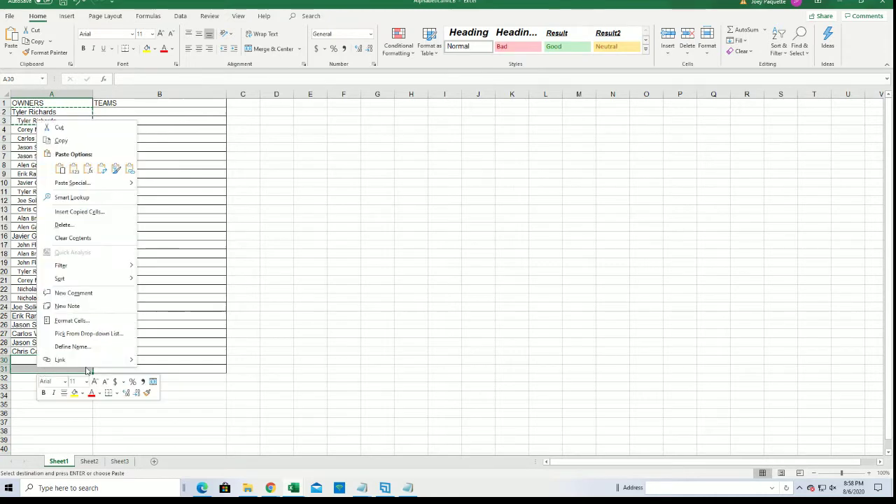
pyautogui.click(64, 183)
pyautogui.click(96, 243)
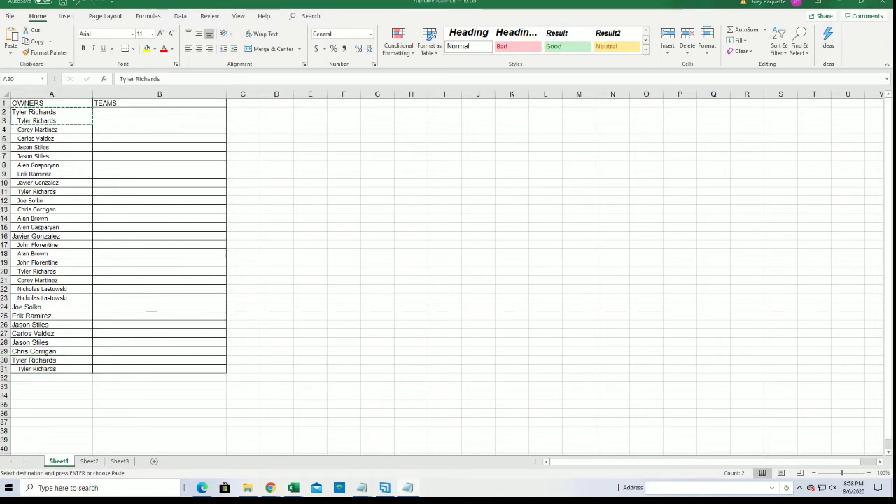
# Step: Copy Arizona Diamondbacks and Miami Marlins from the bottom of the Notepad file and paste them into cells B30:B31 in Excel
pyautogui.hotkey('alt', 'Tab')
pyautogui.scroll(-8, 549, 354)
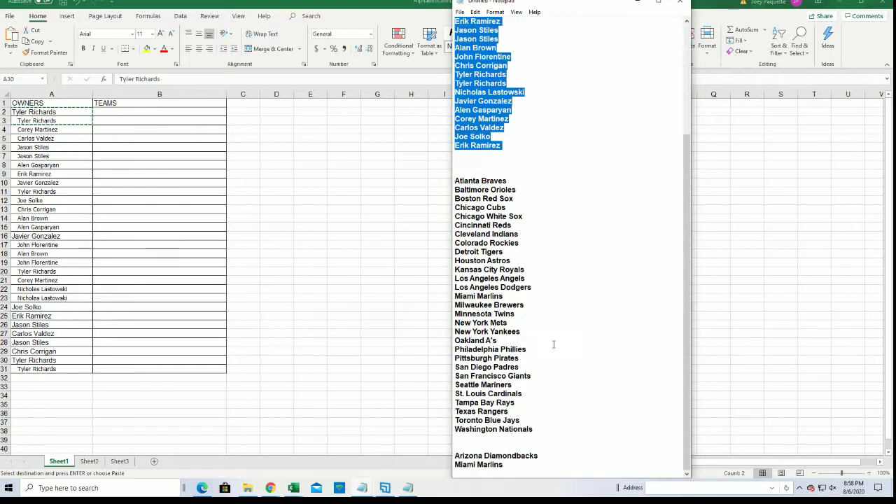
pyautogui.moveTo(502, 466); pyautogui.dragTo(490, 456)
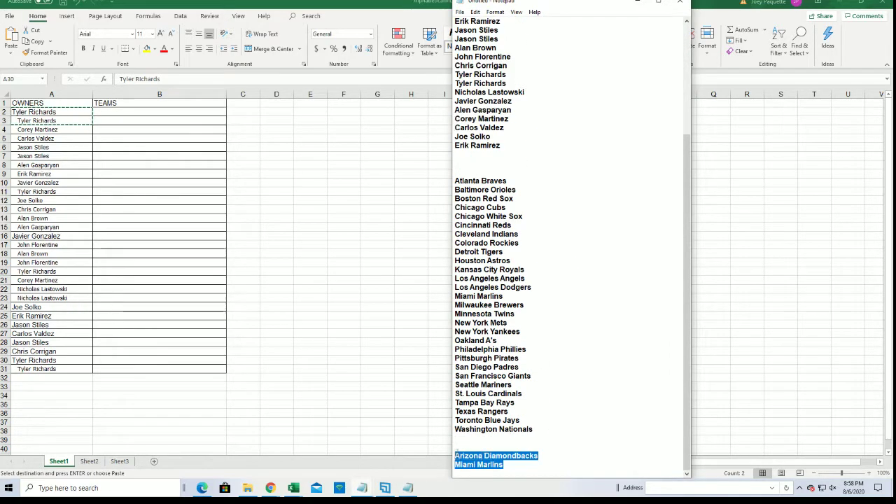
pyautogui.rightClick(467, 463)
pyautogui.click(492, 354)
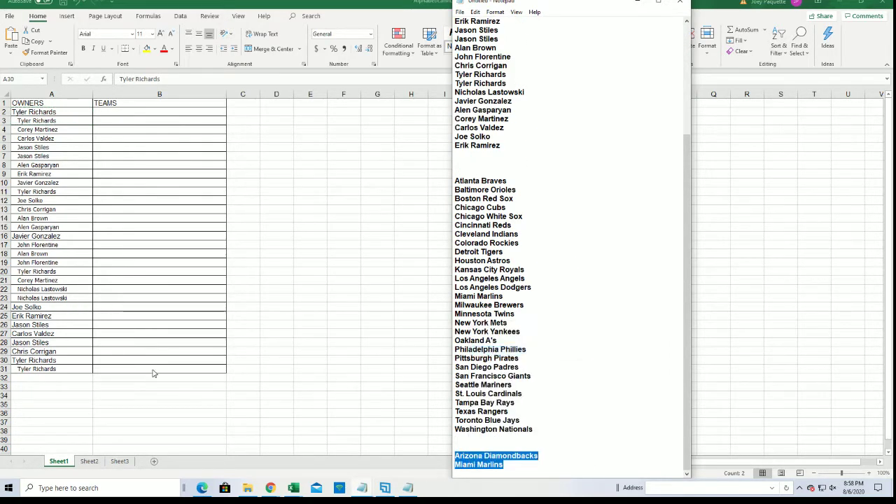
pyautogui.hotkey('alt', 'Tab')
pyautogui.moveTo(105, 360); pyautogui.dragTo(112, 370)
pyautogui.rightClick(108, 370)
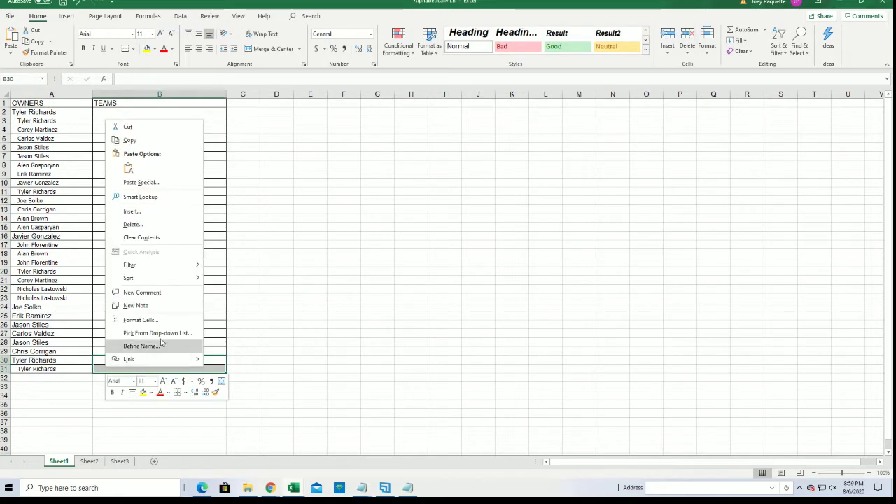
pyautogui.click(128, 168)
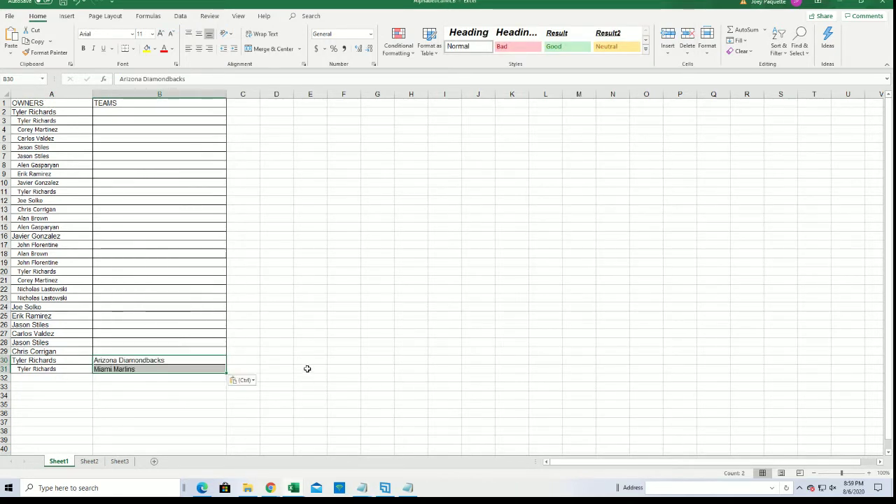
# Step: Set the worksheet zoom to 120% and narrow the OWNERS column to fit its names more closely
pyautogui.moveTo(120, 112); pyautogui.dragTo(156, 354)
pyautogui.click(868, 473)
pyautogui.click(869, 473)
pyautogui.click(868, 473)
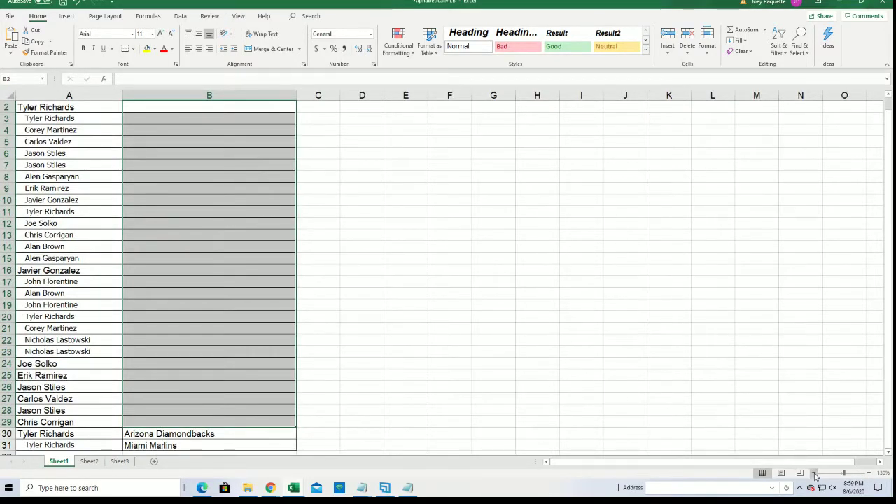
pyautogui.click(813, 473)
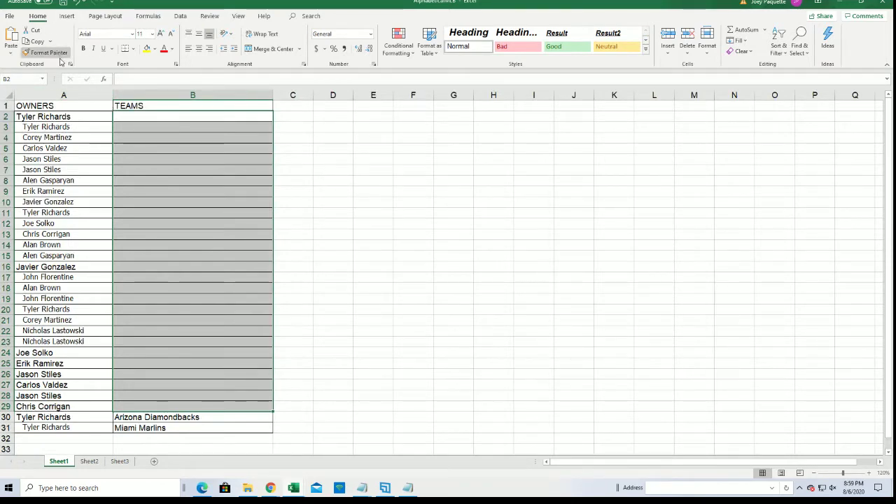
pyautogui.click(98, 96)
pyautogui.moveTo(112, 96); pyautogui.dragTo(89, 101)
pyautogui.click(116, 114)
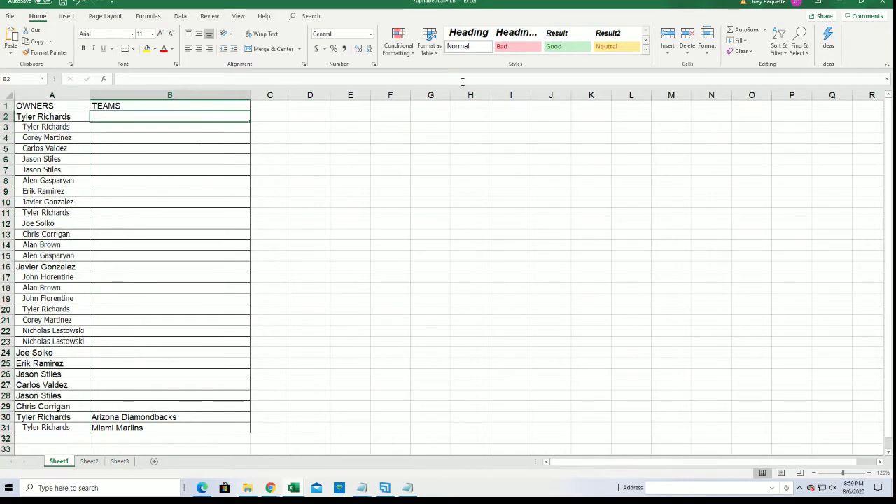
# Step: Minimize Excel and copy the Notepad team list from Atlanta Braves through Washington Nationals
pyautogui.click(840, 4)
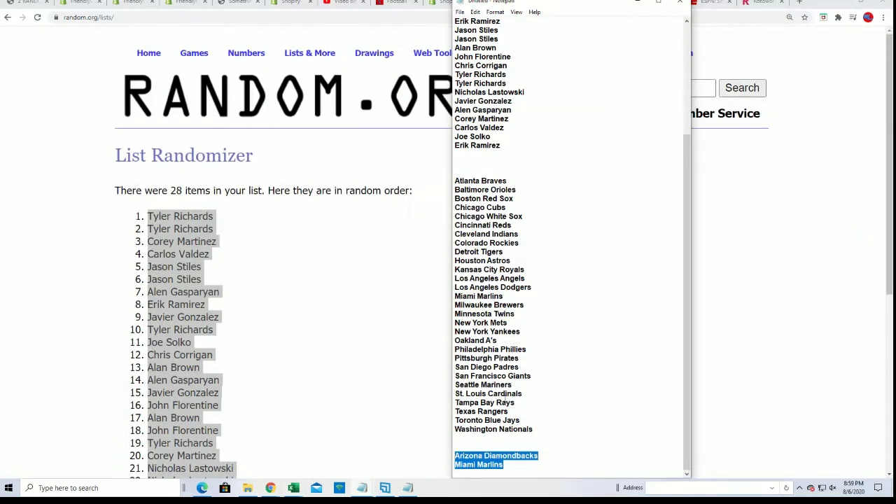
pyautogui.moveTo(533, 429); pyautogui.dragTo(451, 183)
pyautogui.rightClick(471, 190)
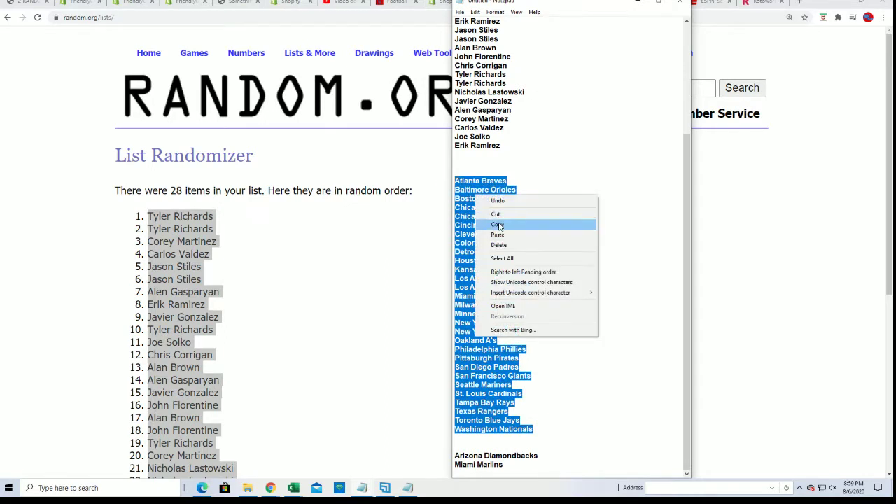
pyautogui.click(504, 224)
pyautogui.hotkey('alt', 'Tab')
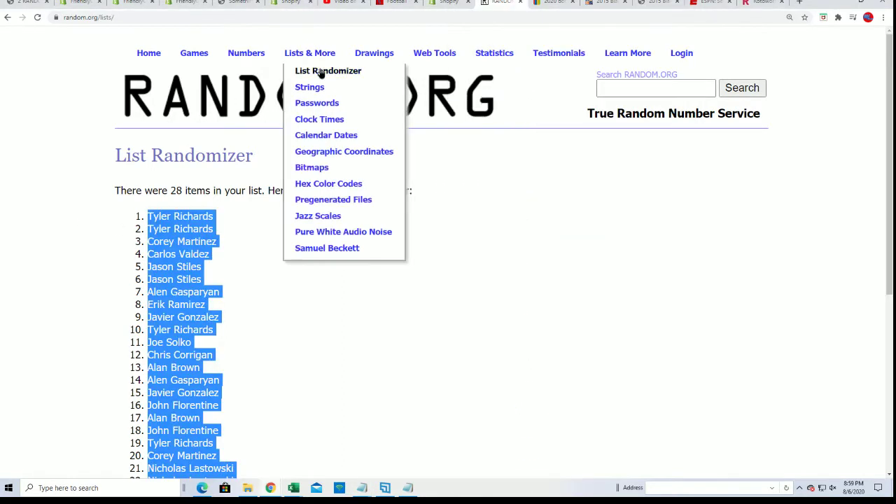
# Step: Open a fresh List Randomizer form in the browser and paste the copied teams into its items field
pyautogui.click(320, 74)
pyautogui.click(127, 328)
pyautogui.rightClick(128, 328)
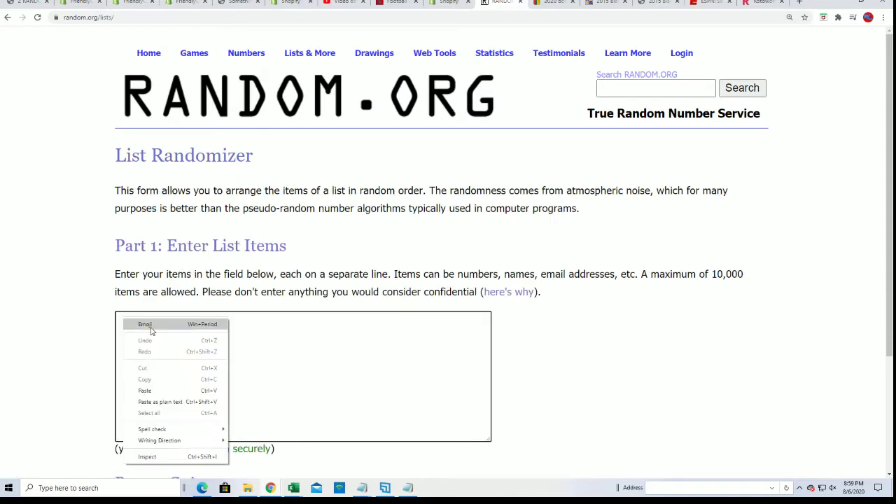
pyautogui.click(158, 390)
pyautogui.scroll(-2, 518, 397)
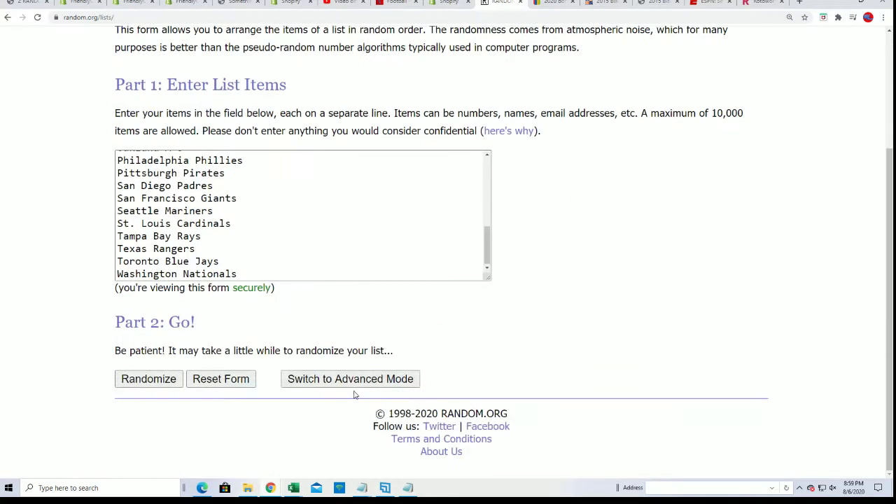
# Step: Randomize the pasted team list twice and check the item count on the results page
pyautogui.click(145, 378)
pyautogui.scroll(-3, 136, 394)
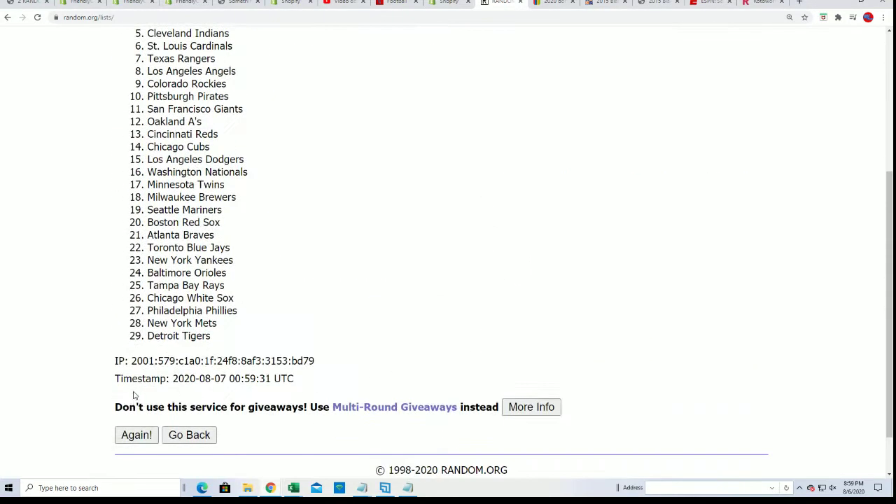
pyautogui.click(134, 434)
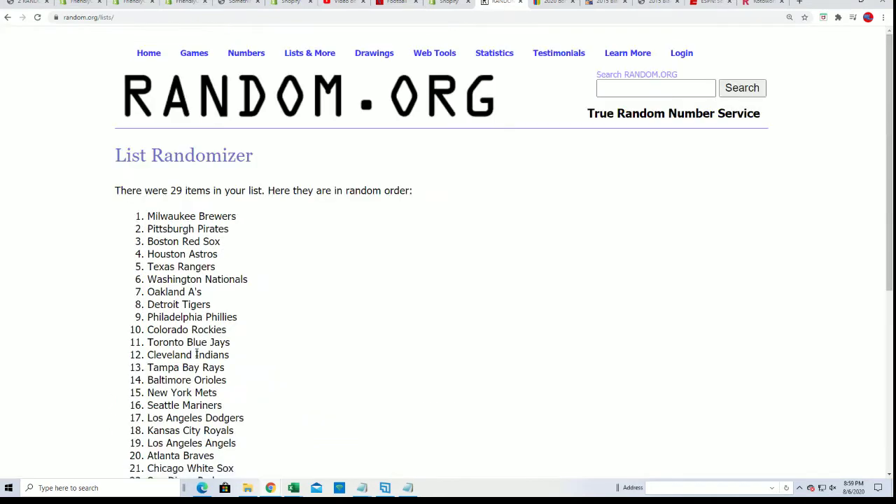
pyautogui.scroll(-2, 250, 210)
pyautogui.scroll(2, 249, 210)
# Step: Open a fresh List Randomizer form and remove Miami Marlins from the main team list in Notepad
pyautogui.moveTo(293, 56)
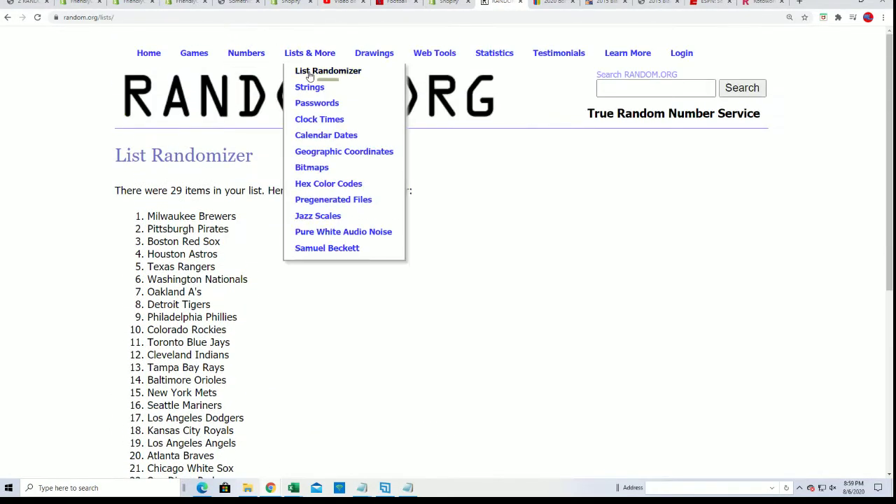
pyautogui.click(312, 70)
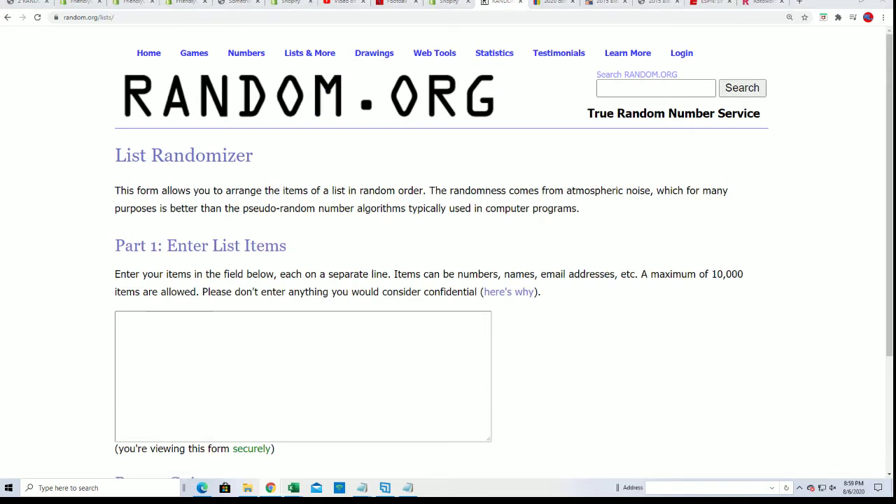
pyautogui.hotkey('alt', 'Tab')
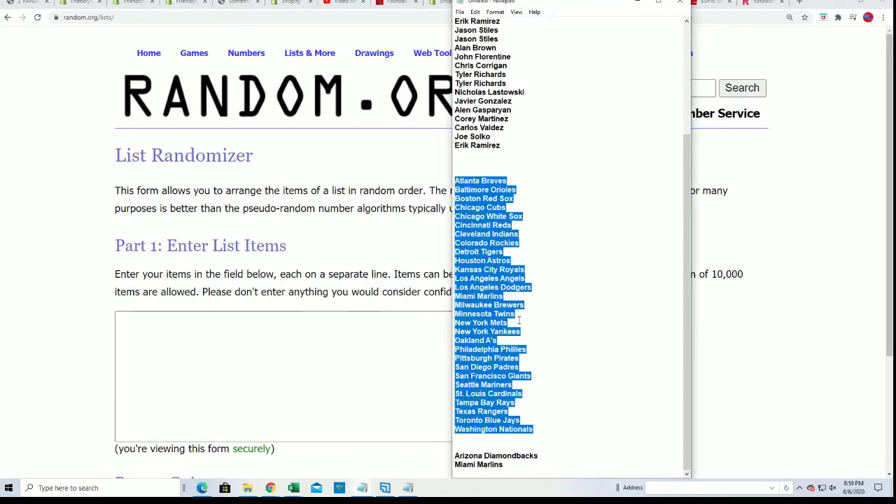
pyautogui.click(504, 296)
pyautogui.moveTo(503, 296); pyautogui.dragTo(454, 296)
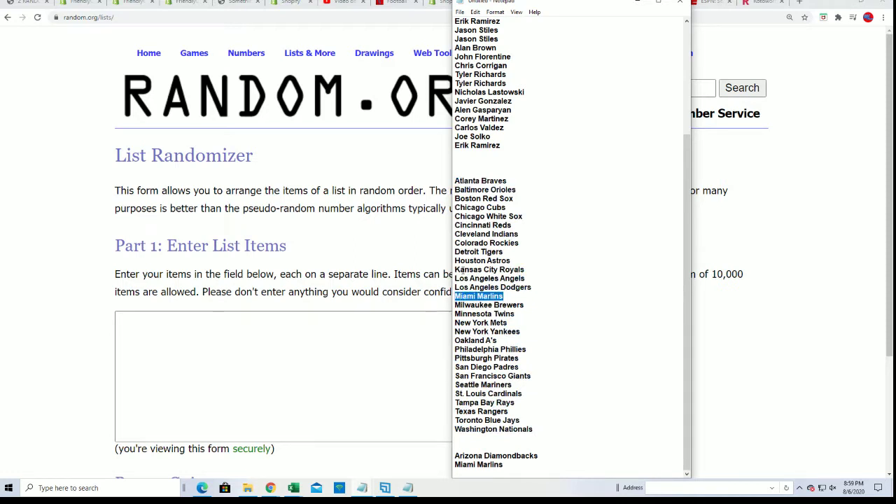
pyautogui.press('Delete')
pyautogui.press('Delete')
# Step: Copy the Notepad team list from Atlanta Braves through Washington Nationals and paste it into the List Randomizer items field
pyautogui.moveTo(536, 428); pyautogui.dragTo(455, 190)
pyautogui.rightClick(457, 195)
pyautogui.click(490, 228)
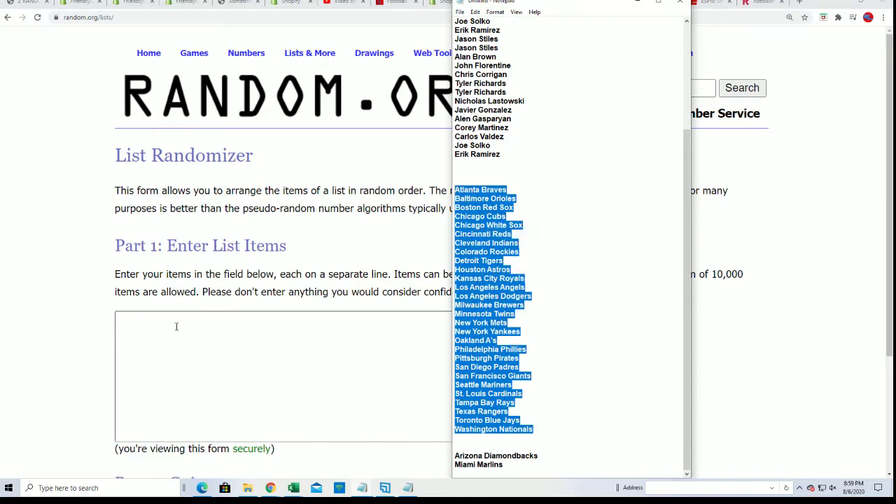
pyautogui.rightClick(152, 317)
pyautogui.click(175, 391)
# Step: Randomize the pasted team list seven times in total
pyautogui.scroll(-2, 222, 354)
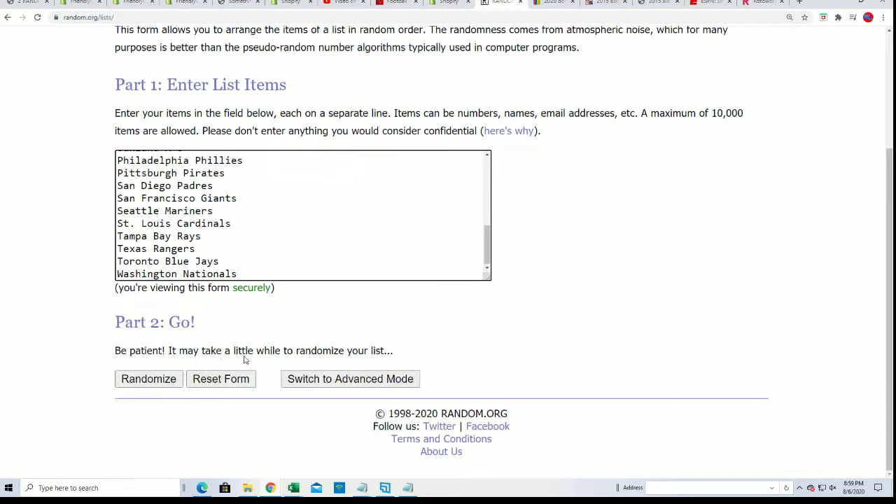
pyautogui.click(160, 378)
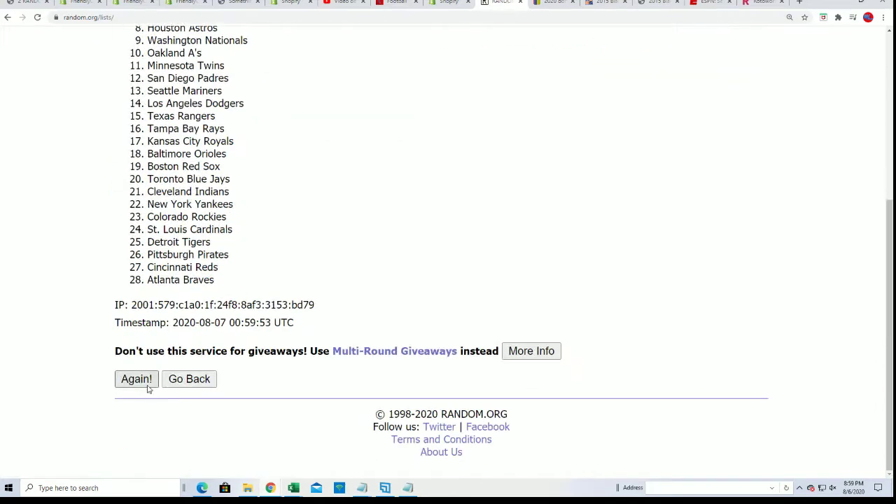
pyautogui.scroll(-3, 120, 361)
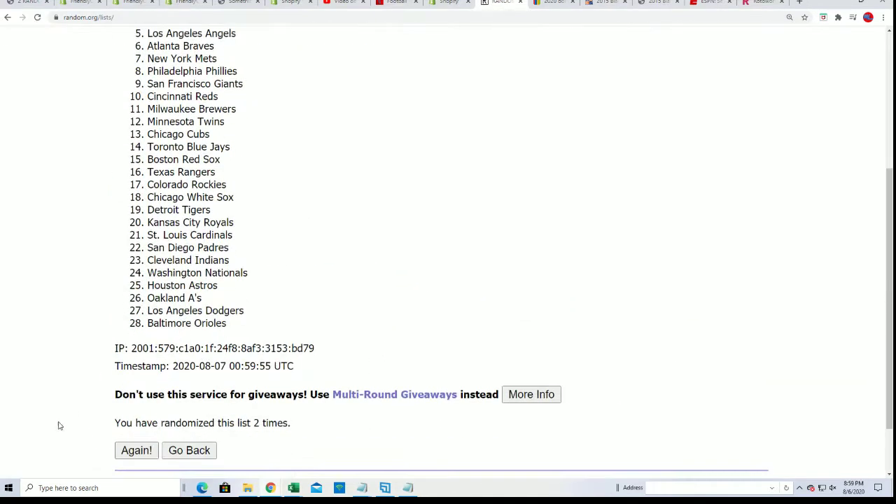
pyautogui.click(135, 450)
pyautogui.scroll(-5, 150, 400)
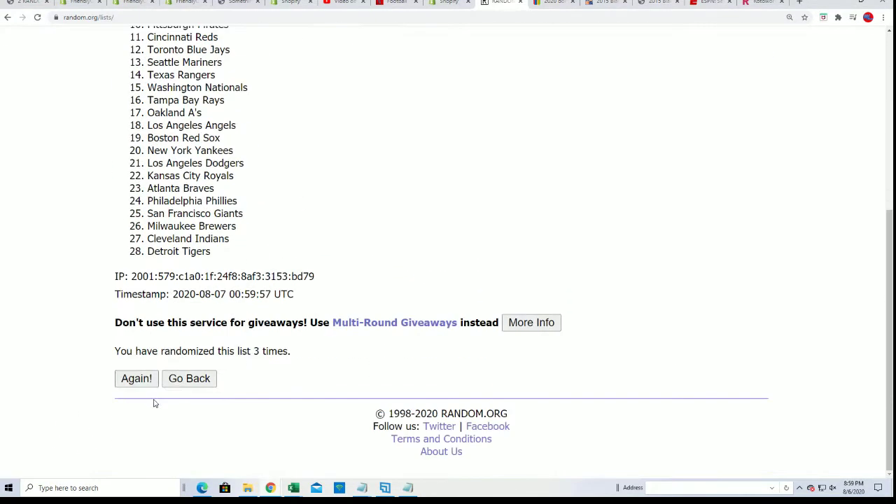
pyautogui.click(136, 377)
pyautogui.scroll(-5, 137, 376)
pyautogui.click(136, 378)
pyautogui.click(124, 376)
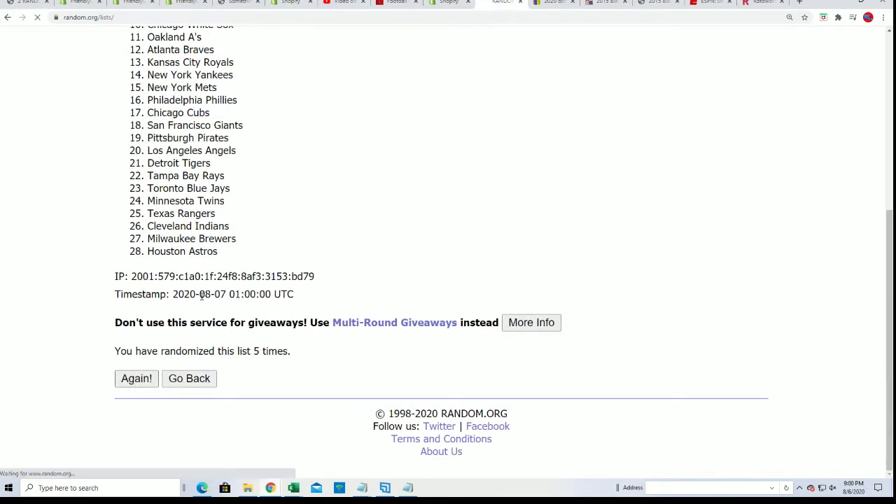
pyautogui.scroll(-5, 273, 406)
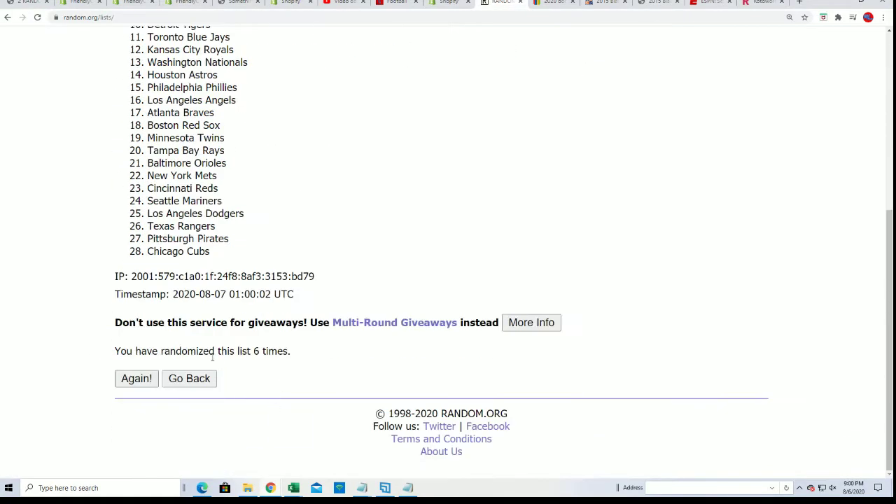
pyautogui.click(136, 378)
# Step: Copy all 28 team names from the final randomized results
pyautogui.scroll(-1, 137, 130)
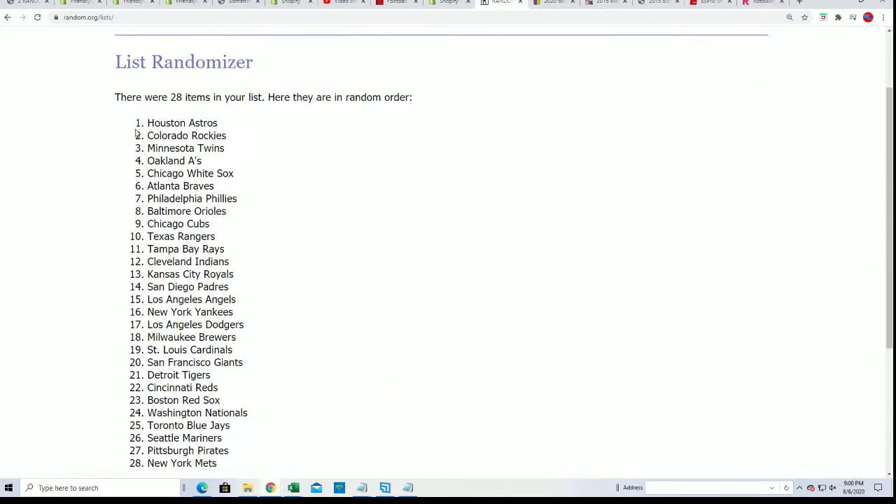
pyautogui.moveTo(137, 130); pyautogui.dragTo(230, 419)
pyautogui.rightClick(162, 264)
pyautogui.click(193, 271)
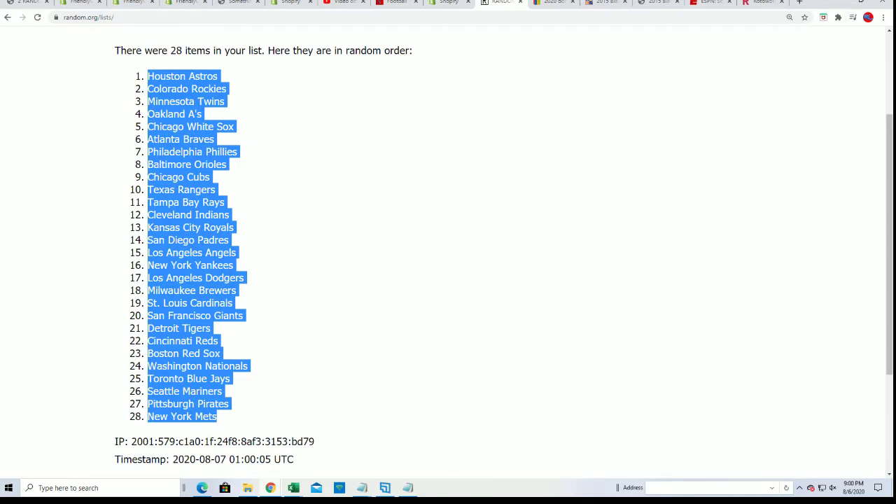
# Step: Switch to Excel and paste the randomized teams as unformatted text into the TEAMS column starting at cell B2
pyautogui.hotkey('alt', 'Tab')
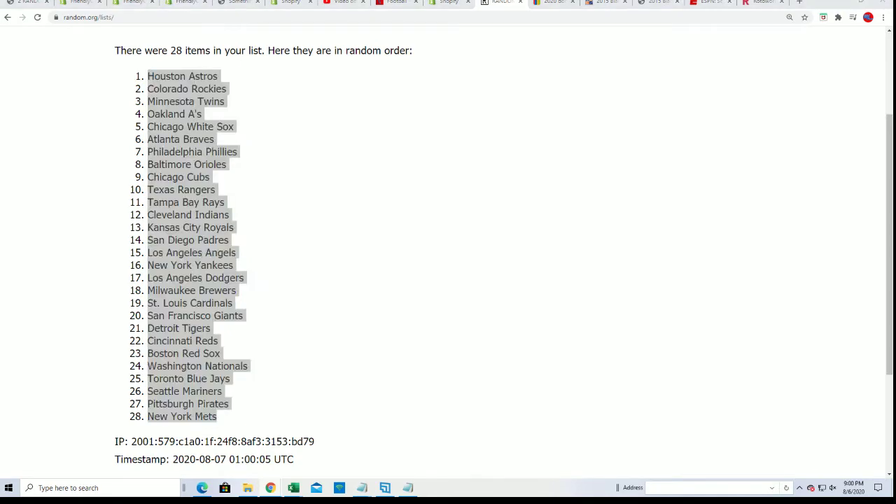
pyautogui.hotkey('alt', 'Tab')
pyautogui.rightClick(98, 116)
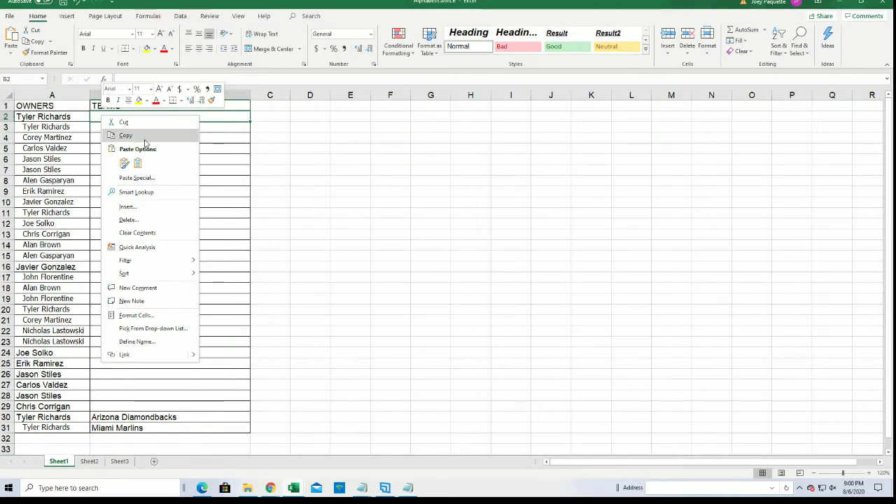
pyautogui.click(136, 178)
pyautogui.click(55, 124)
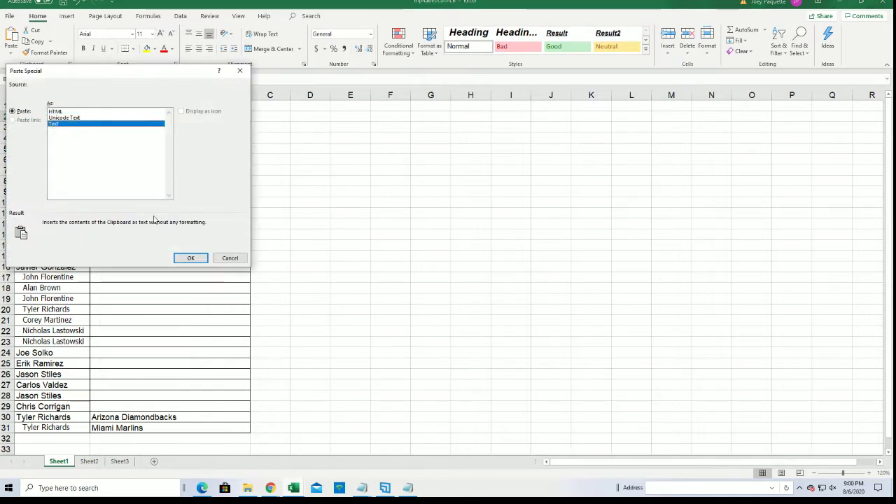
pyautogui.click(191, 257)
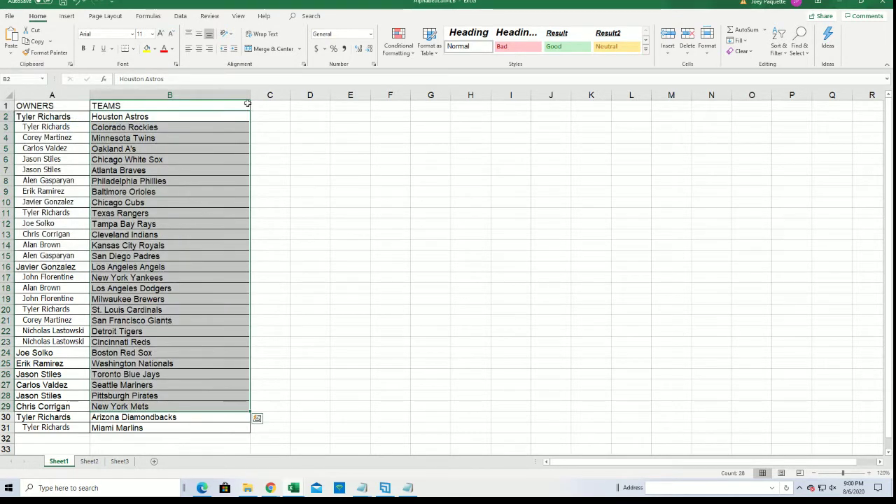
pyautogui.click(779, 42)
pyautogui.click(795, 66)
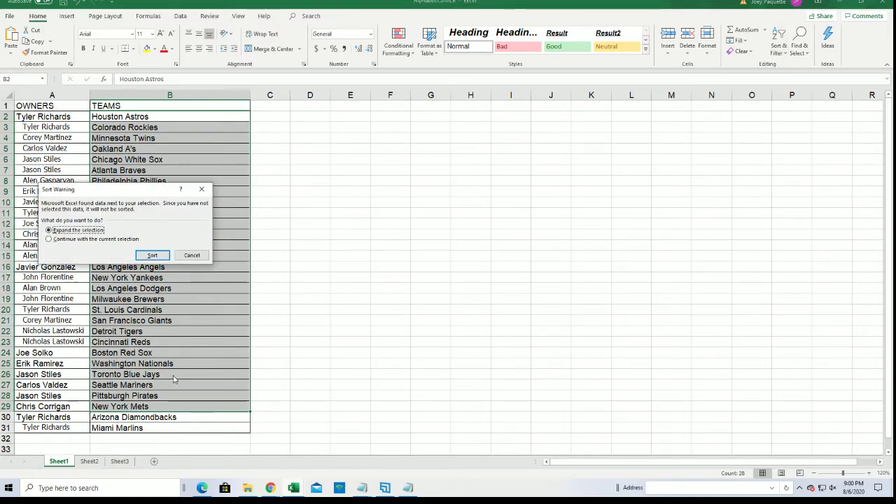
pyautogui.click(201, 188)
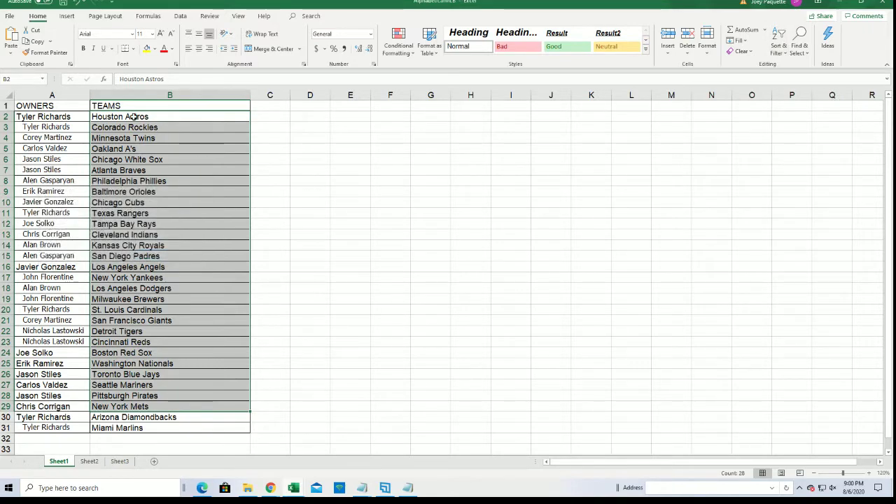
# Step: Sort the teams in B2:B31 from A to Z, expanding the selection to keep each owner paired with their team
pyautogui.moveTo(133, 116); pyautogui.dragTo(160, 417)
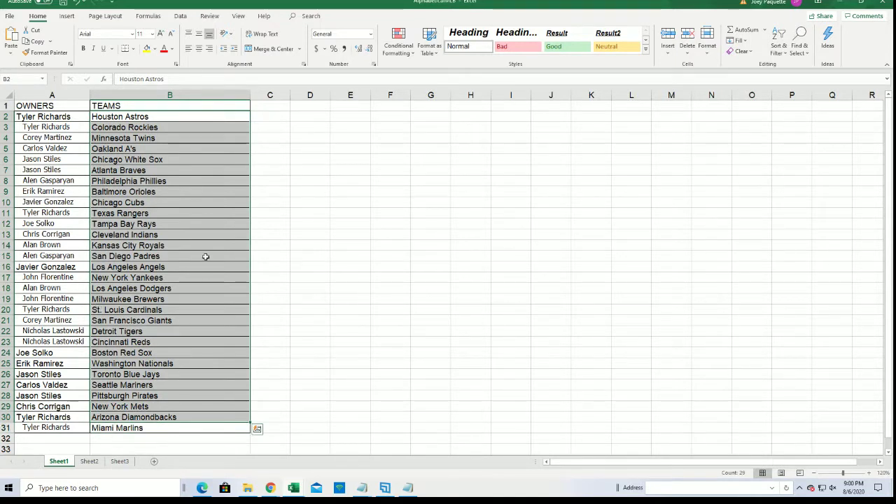
pyautogui.moveTo(133, 117); pyautogui.dragTo(164, 421)
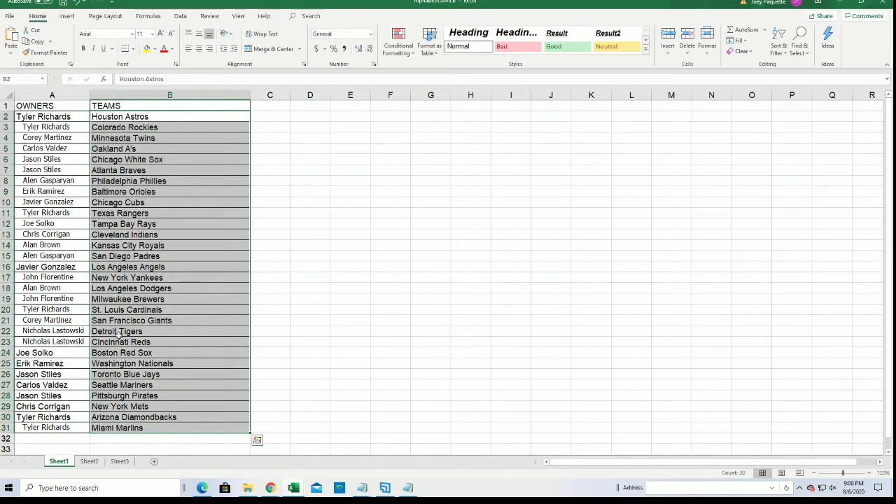
pyautogui.click(778, 41)
pyautogui.click(788, 66)
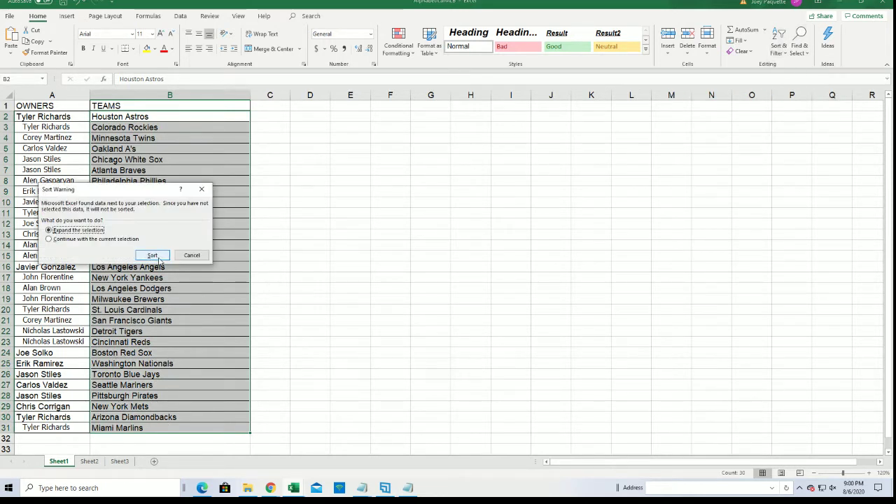
pyautogui.click(152, 255)
pyautogui.click(585, 288)
# Step: Select cell A14 in the OWNERS column and set the worksheet zoom to 130%
pyautogui.click(77, 256)
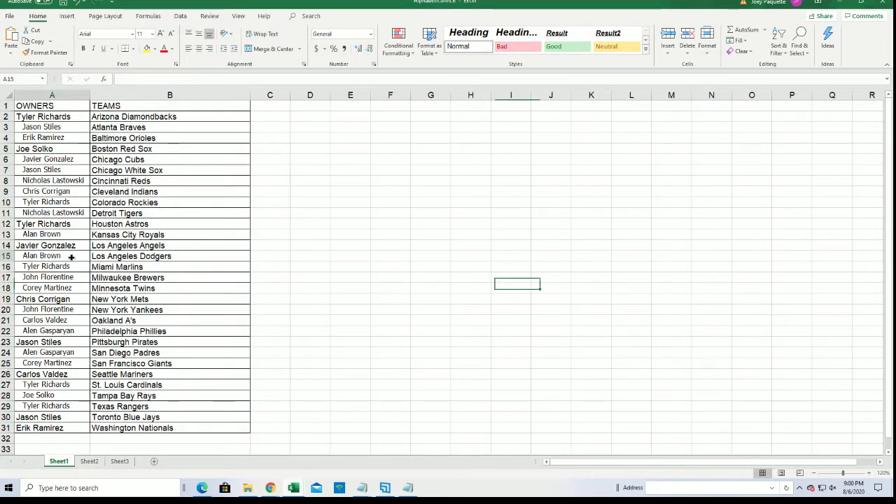
pyautogui.click(82, 245)
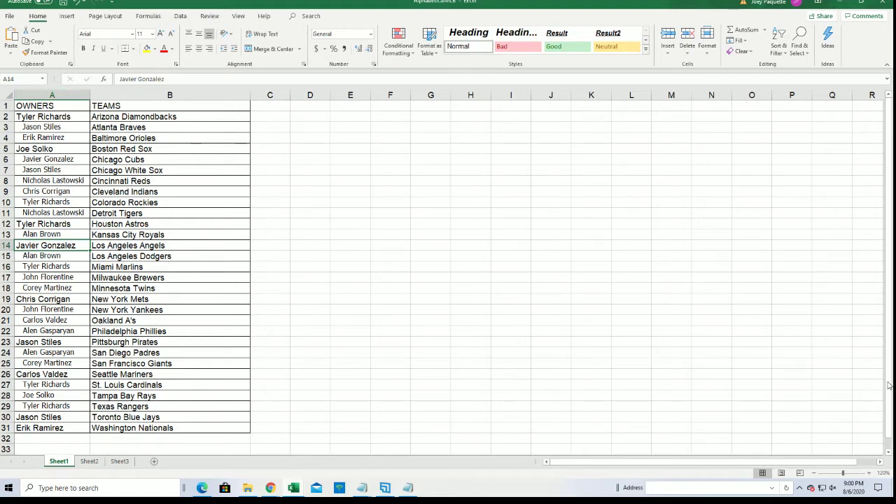
pyautogui.click(868, 472)
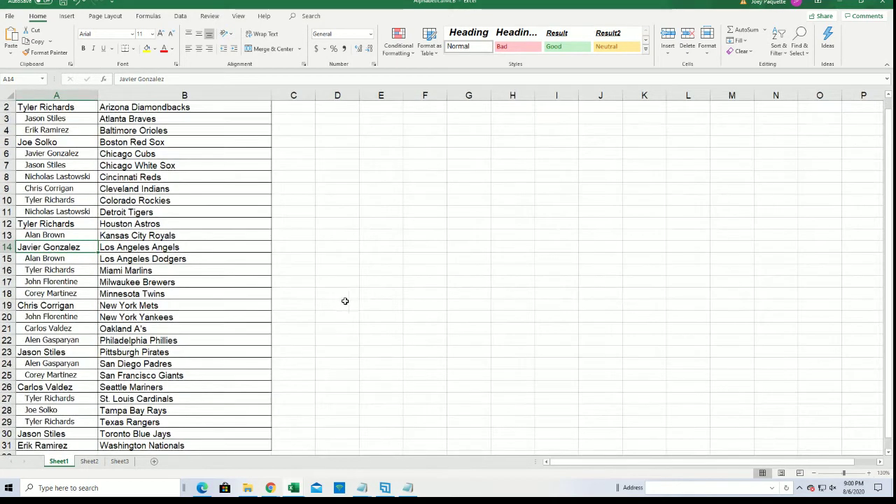